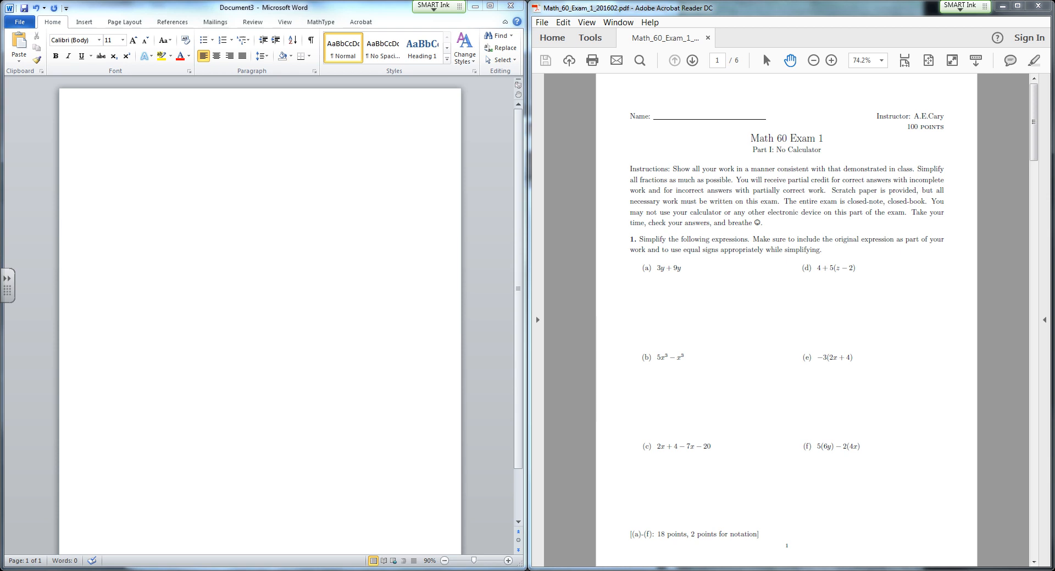
Go to problem 6 on page 4 of the exam PDF to view its expressions.
{"action": "left_click", "coordinate": [787, 320]}
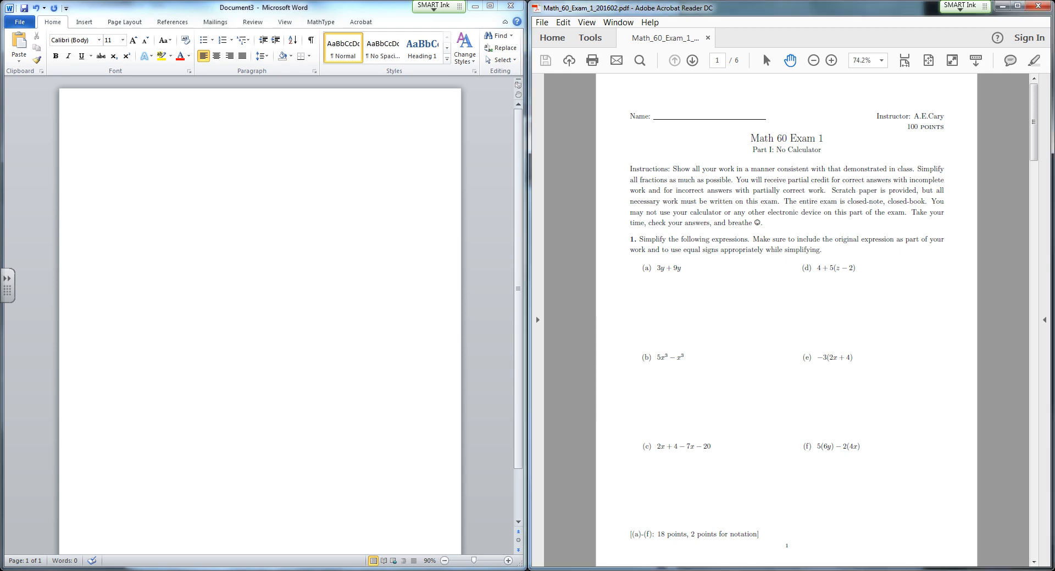
{"action": "key", "text": "Page_Down"}
{"action": "key", "text": "Page_Down"}
{"action": "key", "text": "Page_Down"}
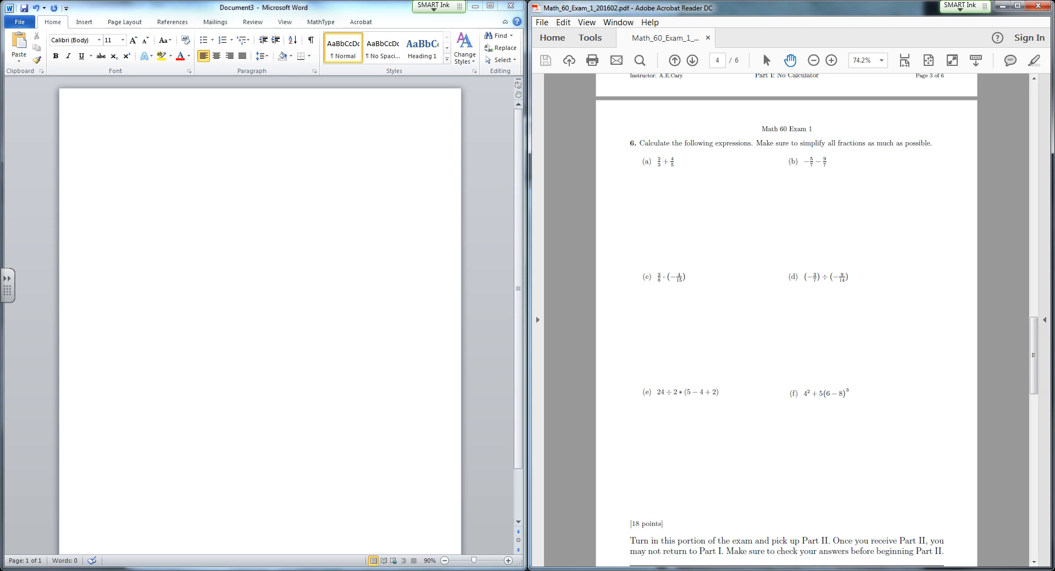
{"action": "left_click_drag", "start_coordinate": [1034, 356], "coordinate": [1034, 360]}
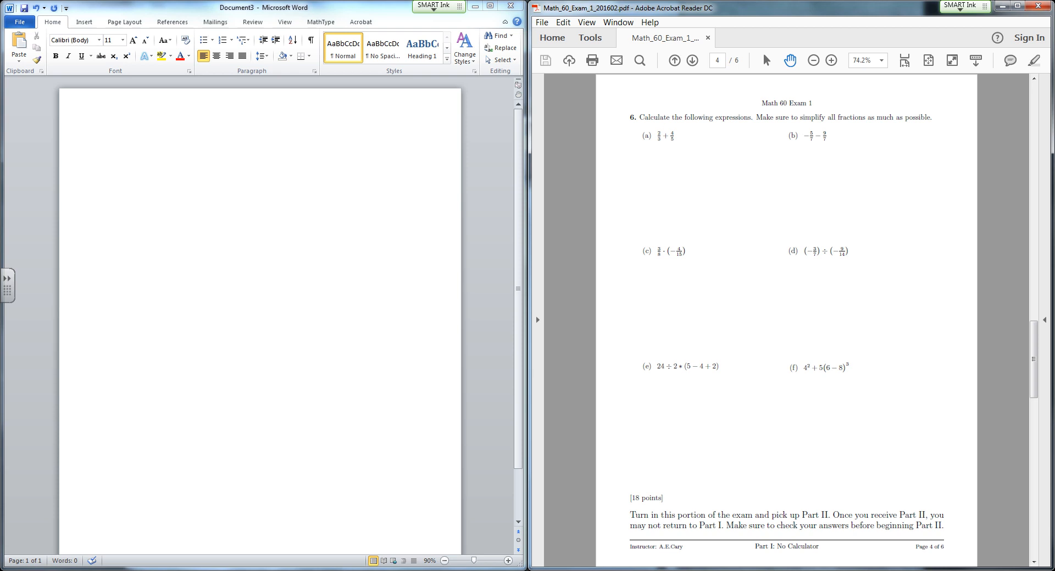
Switch to TeXnicCenter and copy the LaTeX source of problem 6, from the instruction sentence through the last item.
{"action": "left_click", "coordinate": [117, 570]}
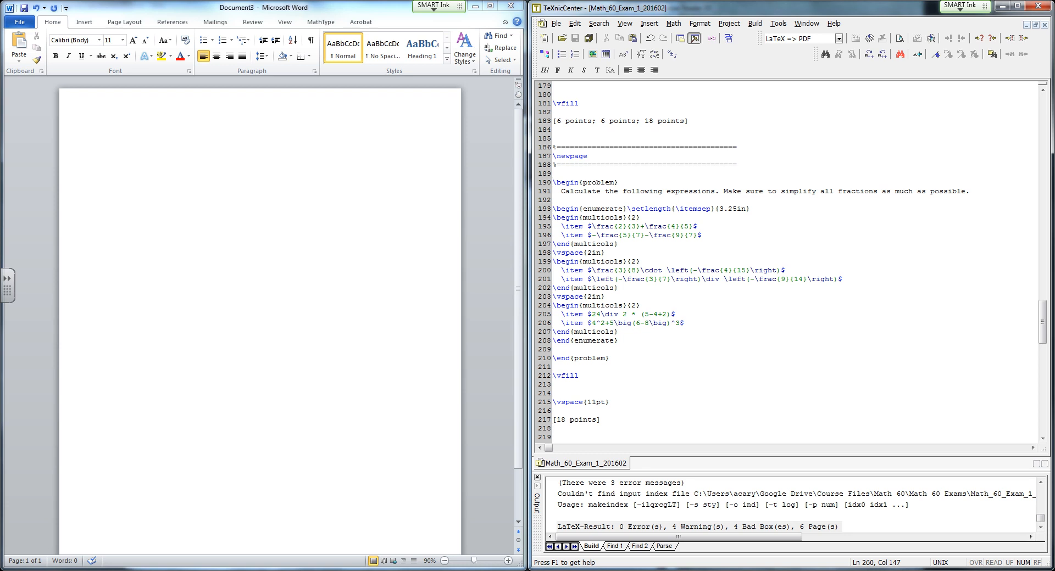
{"action": "left_click", "coordinate": [554, 138]}
{"action": "left_click", "coordinate": [619, 182]}
{"action": "key", "text": "Down"}
{"action": "key", "text": "Down"}
{"action": "left_click_drag", "start_coordinate": [554, 191], "coordinate": [690, 323]}
{"action": "key", "text": "ctrl+c"}
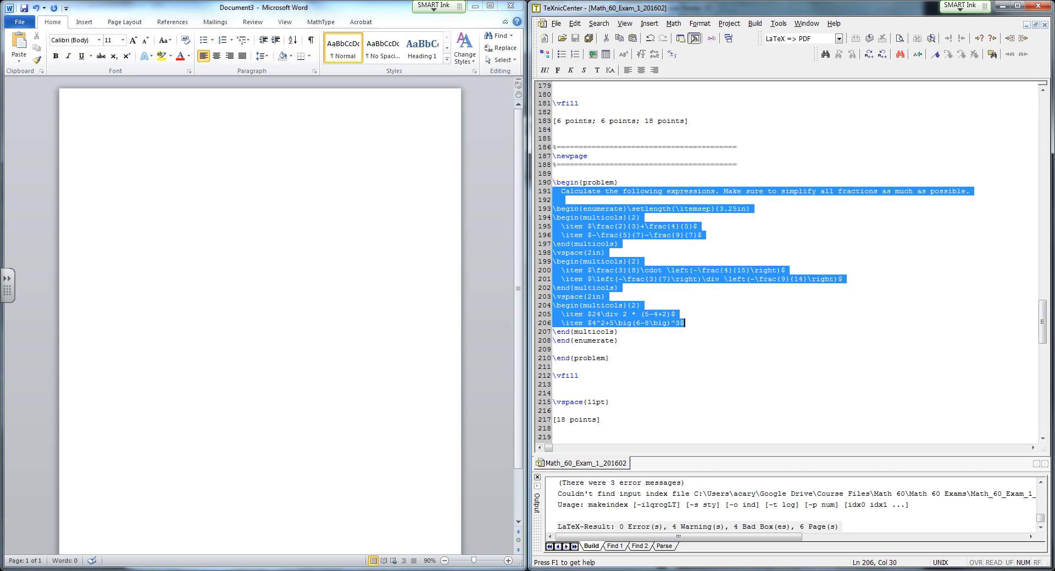
Paste the copied source into the blank Word document and remove the indent before the instruction sentence.
{"action": "left_click", "coordinate": [107, 140]}
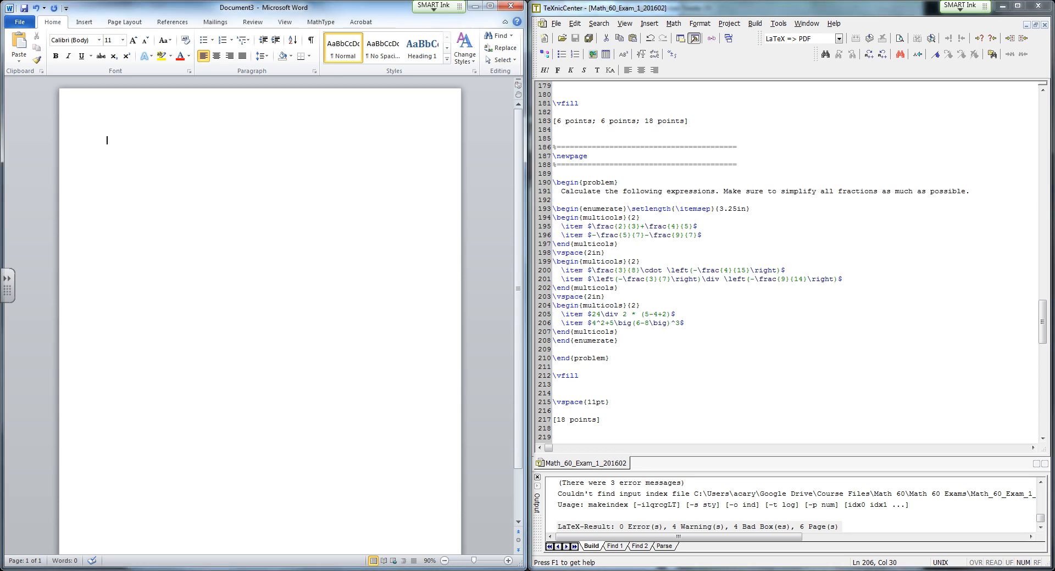
{"action": "key", "text": "ctrl+v"}
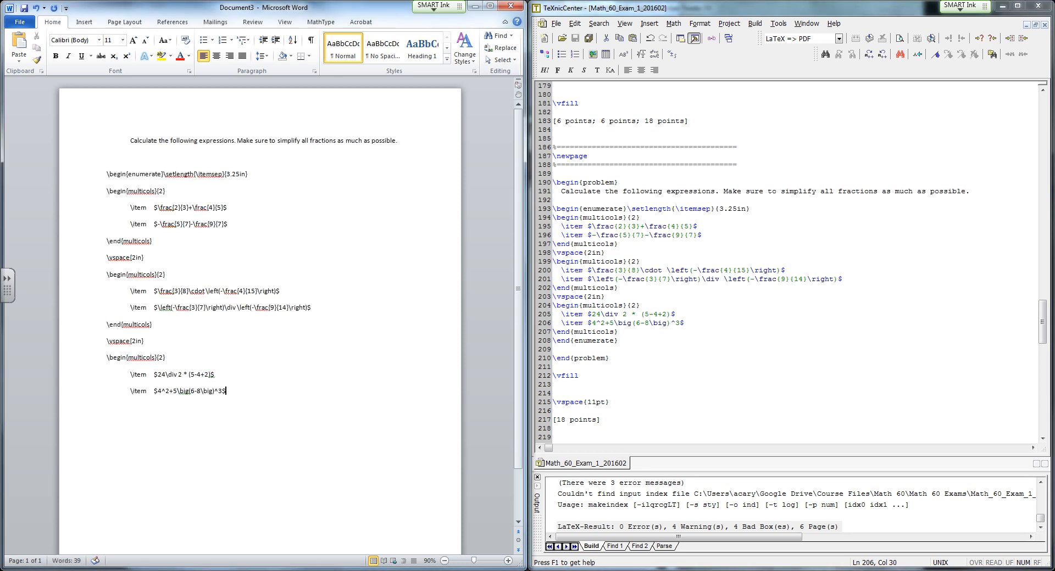
{"action": "key", "text": "BackSpace"}
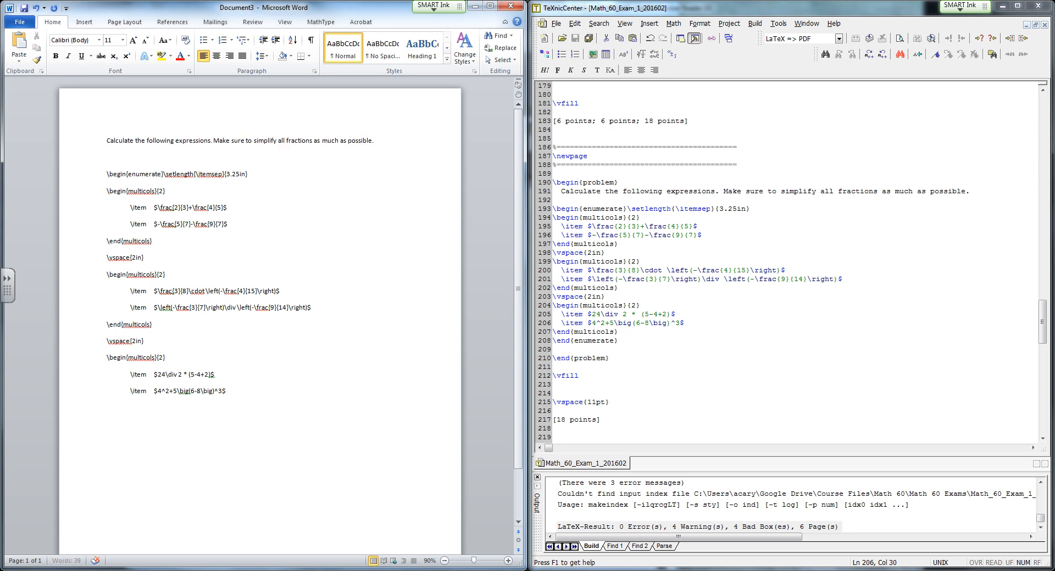
Delete the blank line, the \begin{enumerate} line and the \begin{multicols}{2} line below the instruction sentence.
{"action": "key", "text": "Down"}
{"action": "key", "text": "shift+Down"}
{"action": "key", "text": "shift+Down"}
{"action": "key", "text": "shift+Down"}
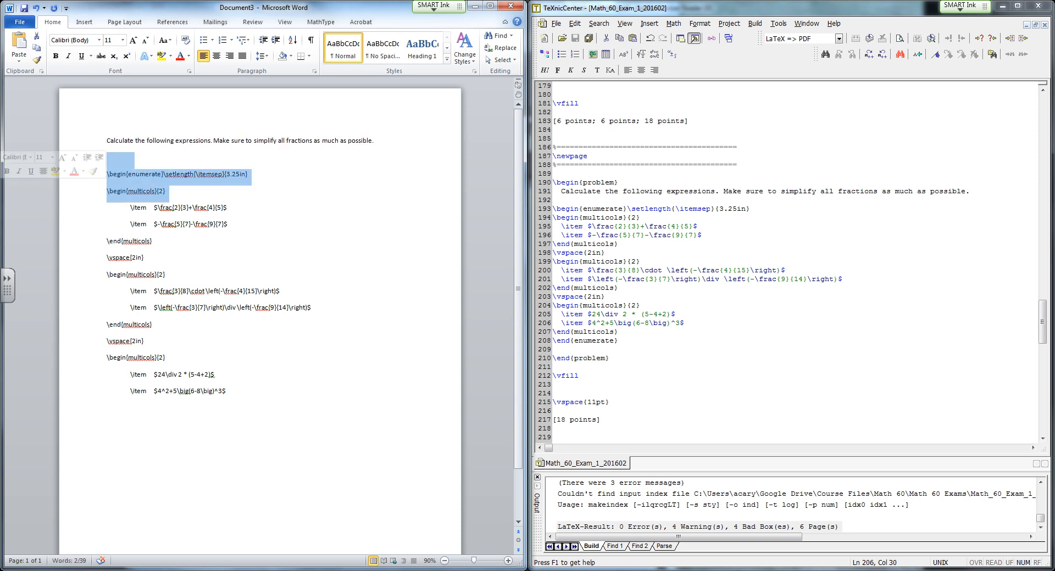
{"action": "key", "text": "Delete"}
Delete the \end{multicols}, \vspace{2in} and \begin{multicols}{2} lines between the second and third items.
{"action": "key", "text": "Down"}
{"action": "key", "text": "Down"}
{"action": "key", "text": "shift+Down"}
{"action": "key", "text": "shift+Down"}
{"action": "key", "text": "shift+Down"}
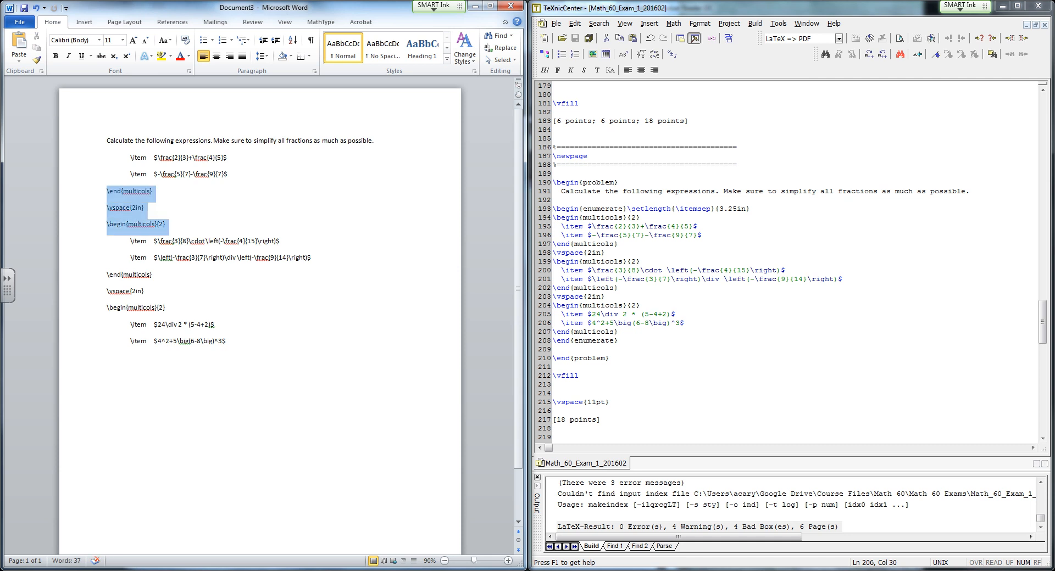
{"action": "key", "text": "Delete"}
Delete the \end{multicols}, \vspace{2in} and \begin{multicols}{2} lines between the fourth and fifth items.
{"action": "key", "text": "Down"}
{"action": "key", "text": "Down"}
{"action": "key", "text": "shift+Down"}
{"action": "key", "text": "shift+Down"}
{"action": "key", "text": "shift+Down"}
{"action": "key", "text": "Delete"}
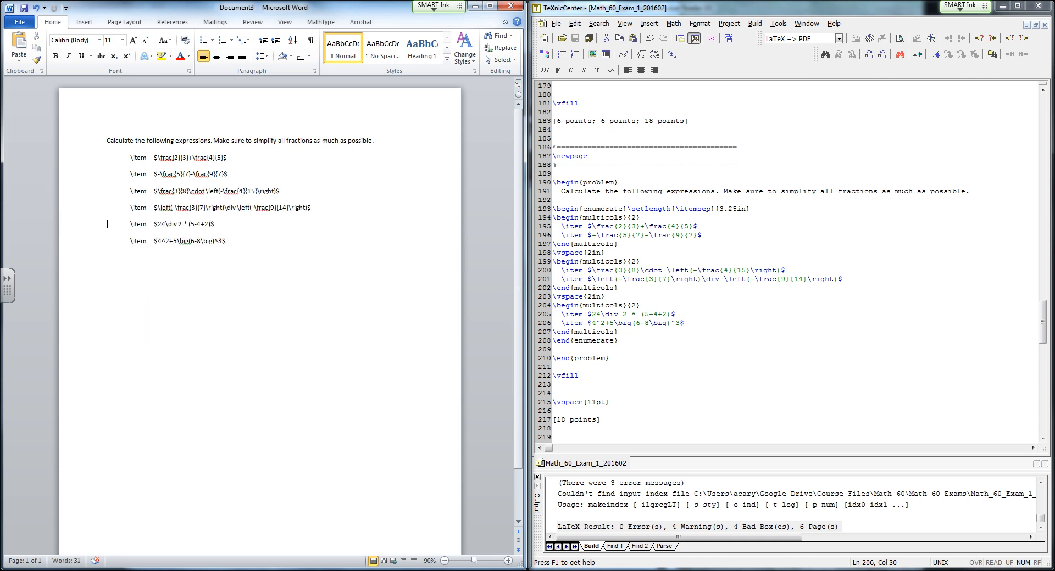
Replace every \item tag, together with its leading indent, with nothing throughout the document.
{"action": "left_click_drag", "start_coordinate": [107, 160], "coordinate": [154, 159]}
{"action": "key", "text": "ctrl+c"}
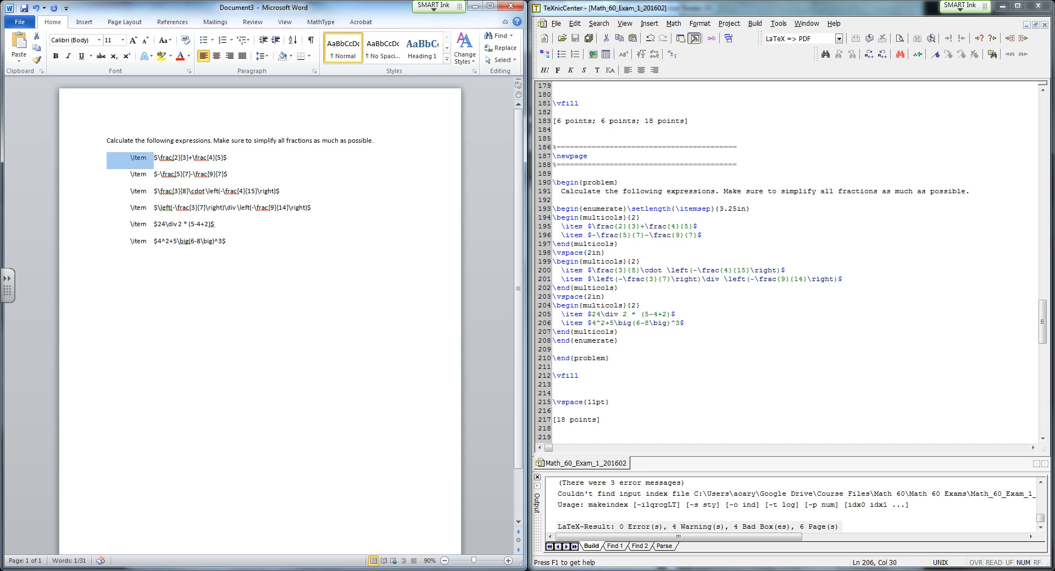
{"action": "key", "text": "ctrl+h"}
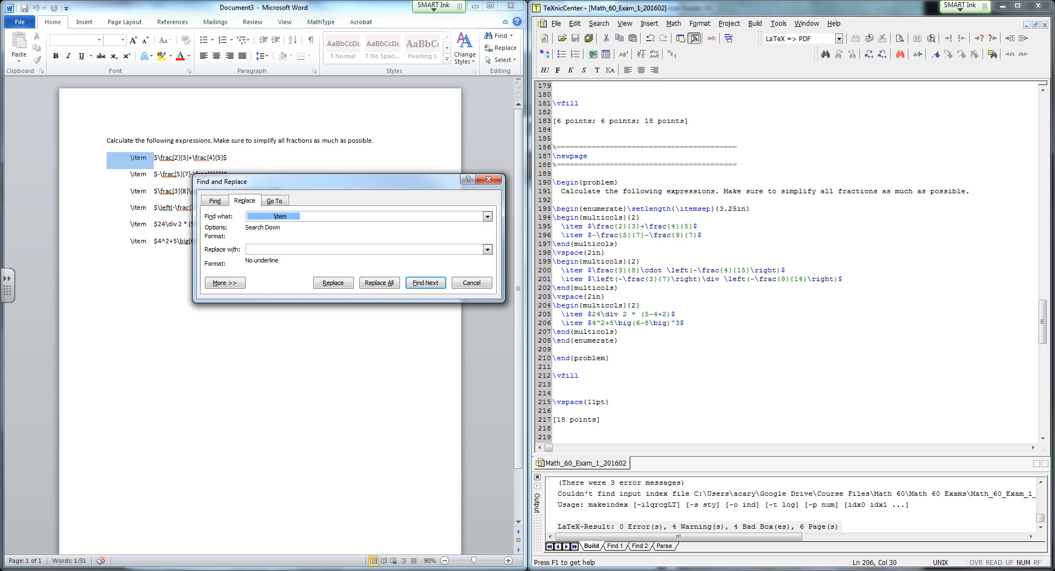
{"action": "key", "text": "ctrl+v"}
{"action": "key", "text": "alt+a"}
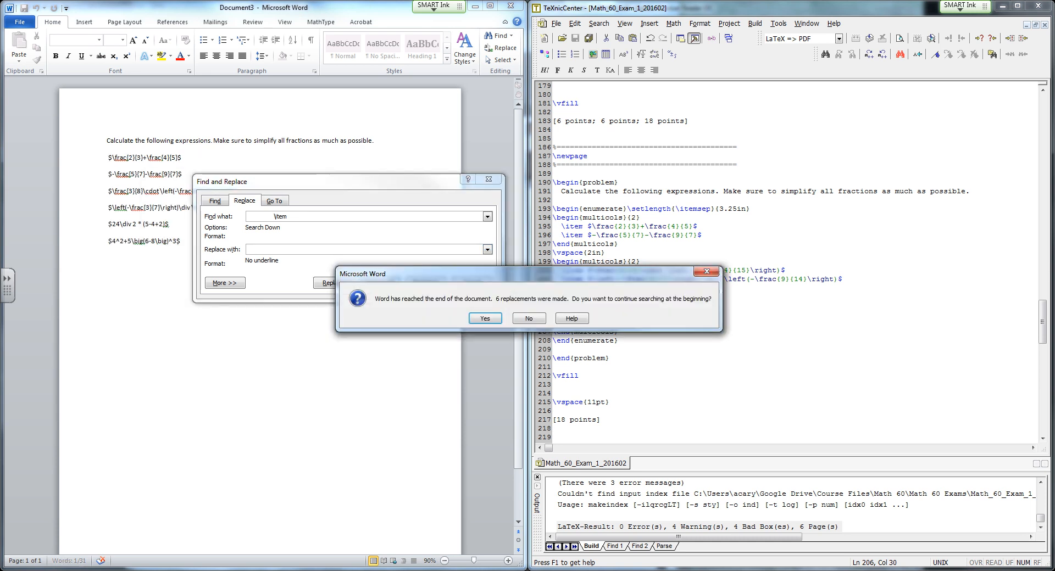
{"action": "key", "text": "Return"}
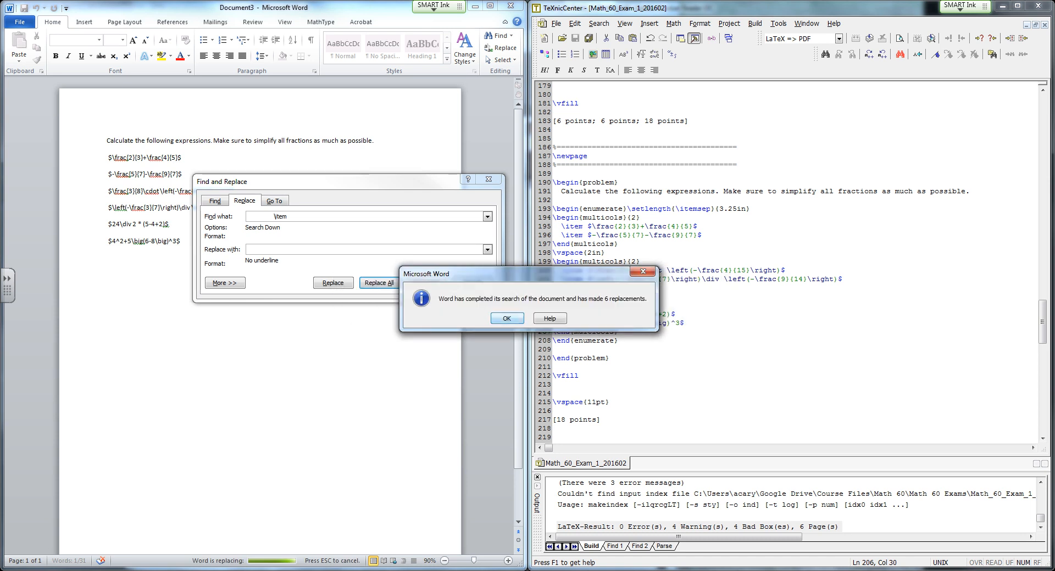
{"action": "key", "text": "Return"}
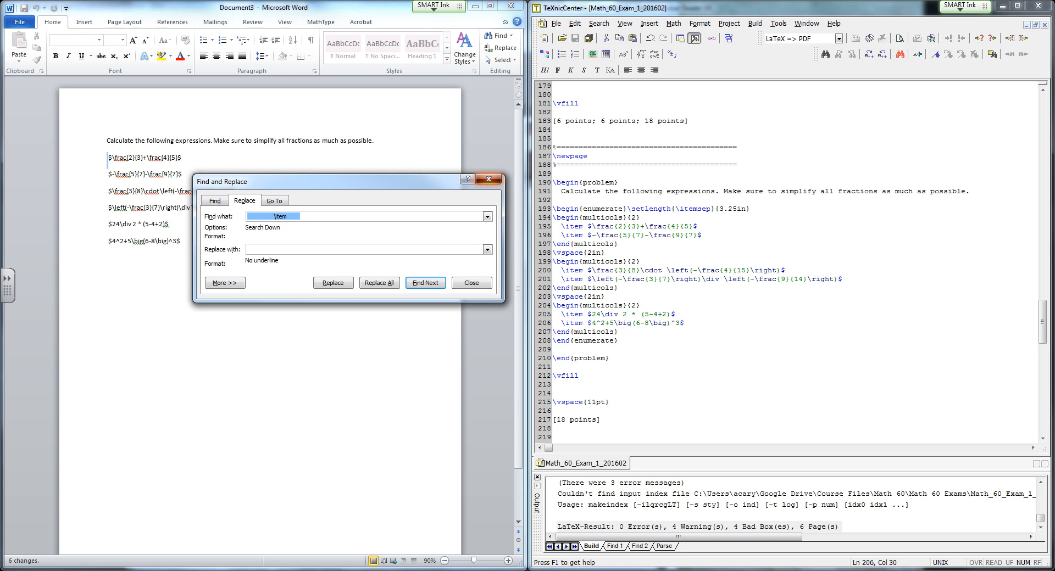
{"action": "left_click", "coordinate": [489, 179]}
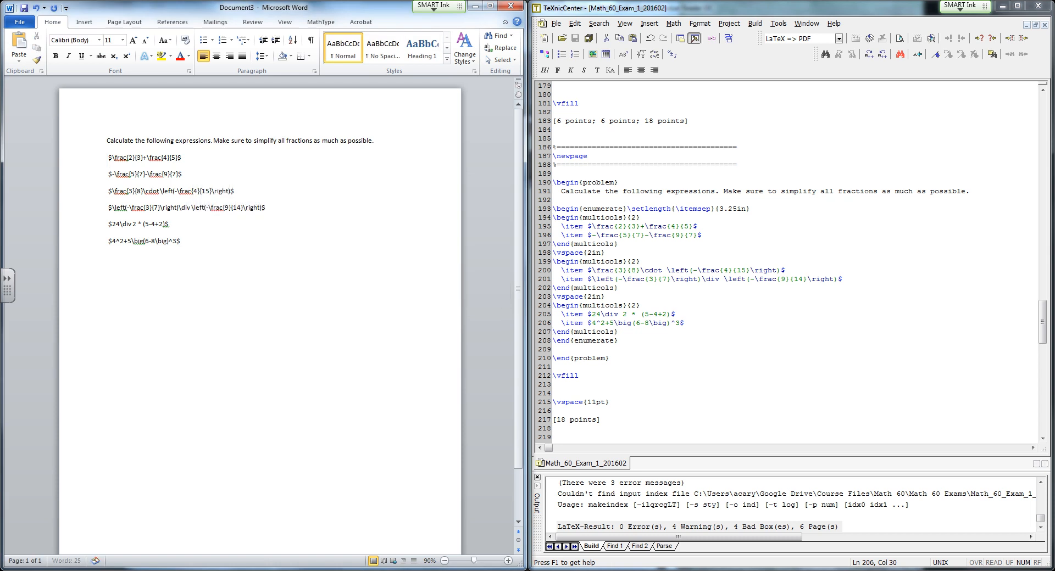
Switch to TeXnicCenter and copy the Celsius–Fahrenheit problem's source, from "Let $C$ be temperature" through "appropriate units.".
{"action": "key", "text": "Return"}
{"action": "left_click", "coordinate": [554, 367]}
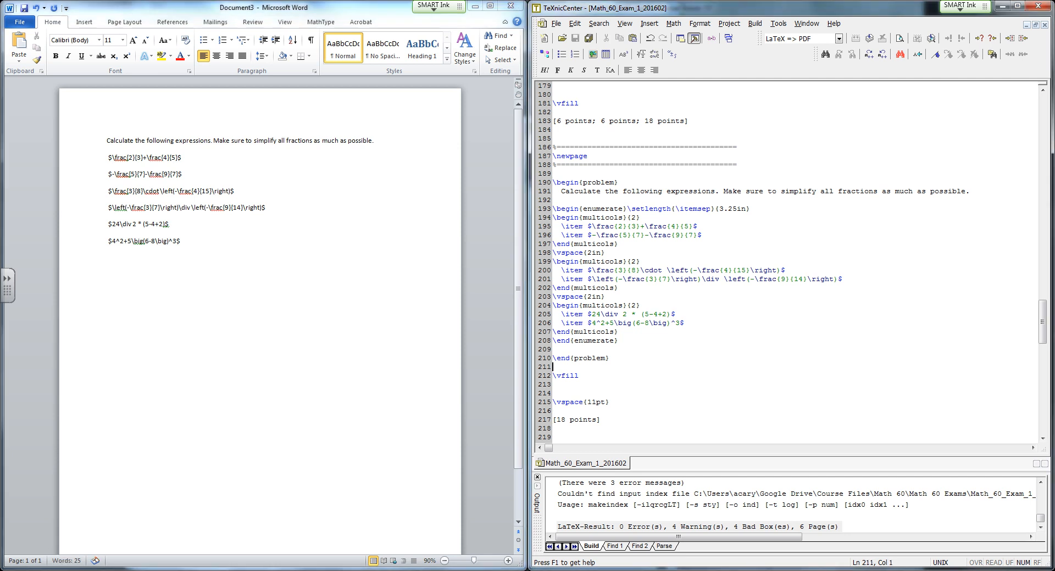
{"action": "scroll", "coordinate": [791, 262], "scroll_direction": "down", "scroll_amount": 8}
{"action": "scroll", "coordinate": [791, 263], "scroll_direction": "down", "scroll_amount": 11}
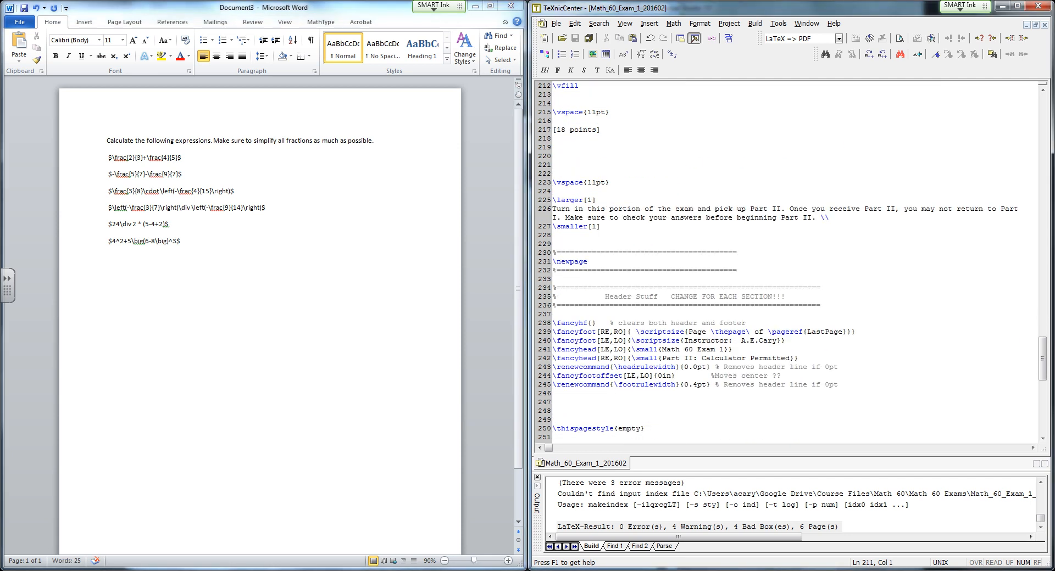
{"action": "scroll", "coordinate": [791, 262], "scroll_direction": "down", "scroll_amount": 5}
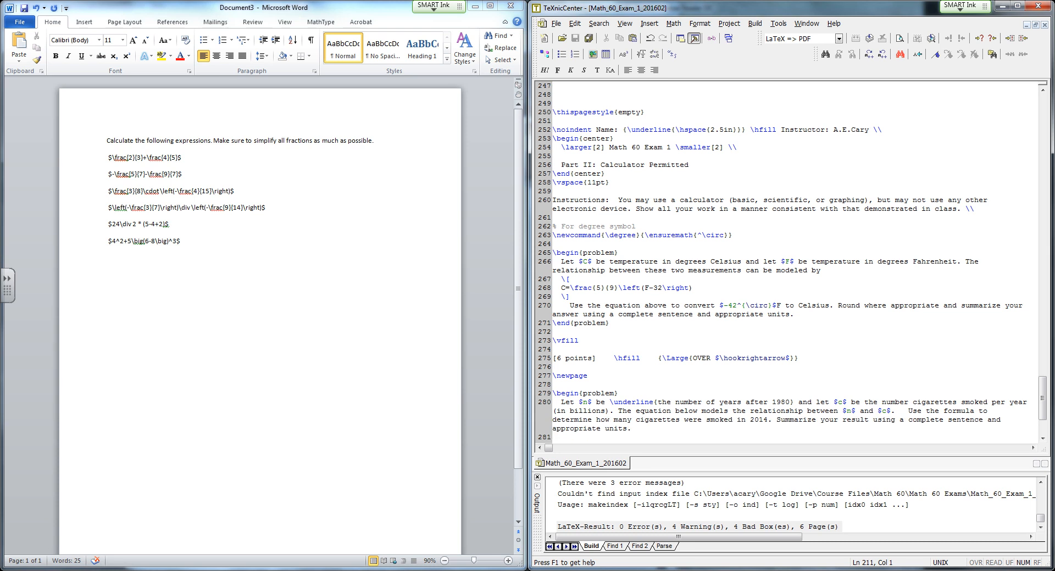
{"action": "left_click_drag", "start_coordinate": [553, 261], "coordinate": [553, 323]}
{"action": "key", "text": "ctrl+c"}
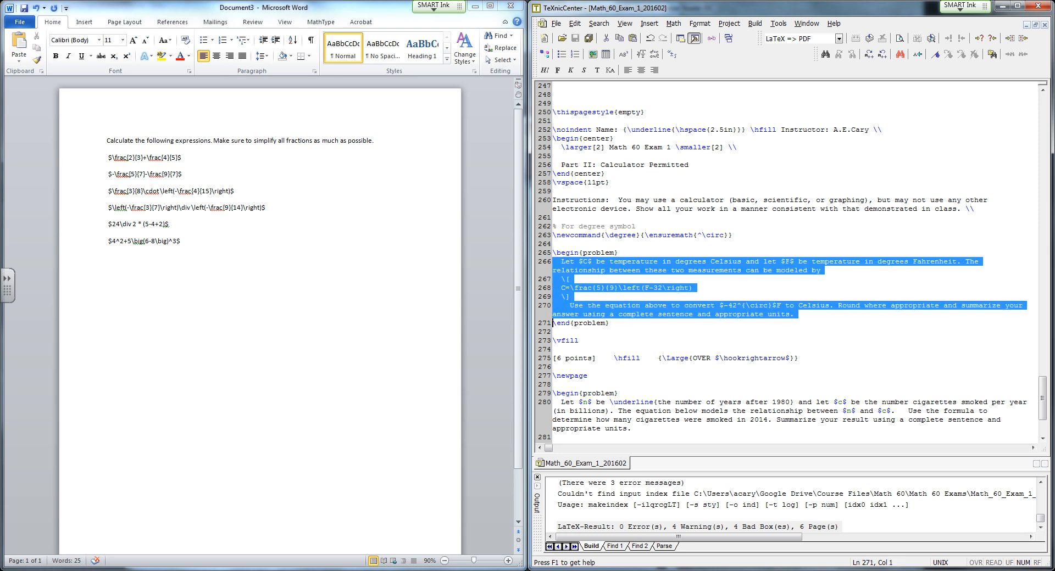
Paste the temperature problem below the expressions in Word and remove the indents from its two text paragraphs.
{"action": "left_click", "coordinate": [107, 291]}
{"action": "key", "text": "ctrl+v"}
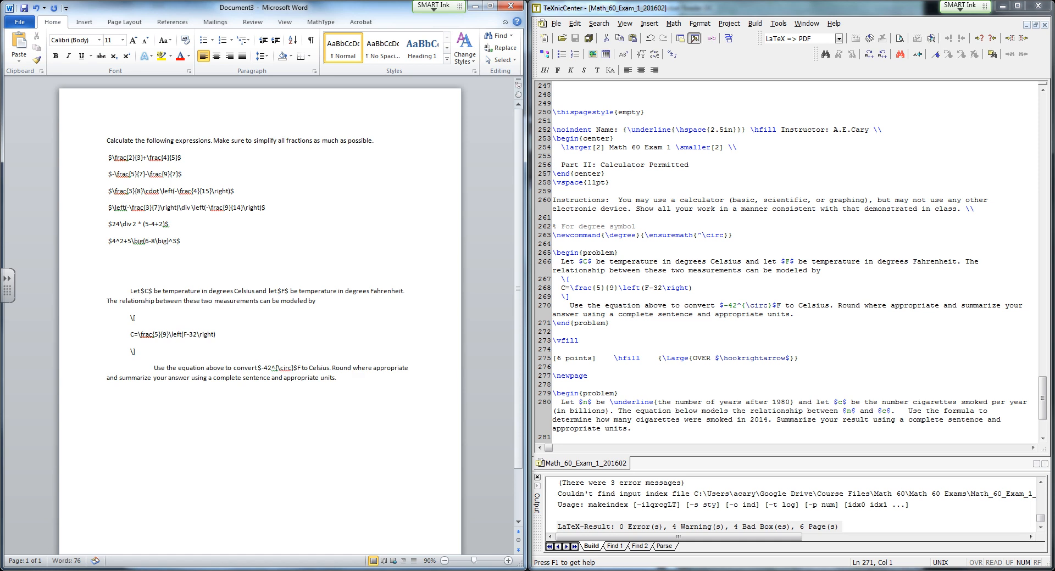
{"action": "key", "text": "BackSpace"}
{"action": "left_click", "coordinate": [154, 368]}
{"action": "key", "text": "BackSpace"}
{"action": "key", "text": "BackSpace"}
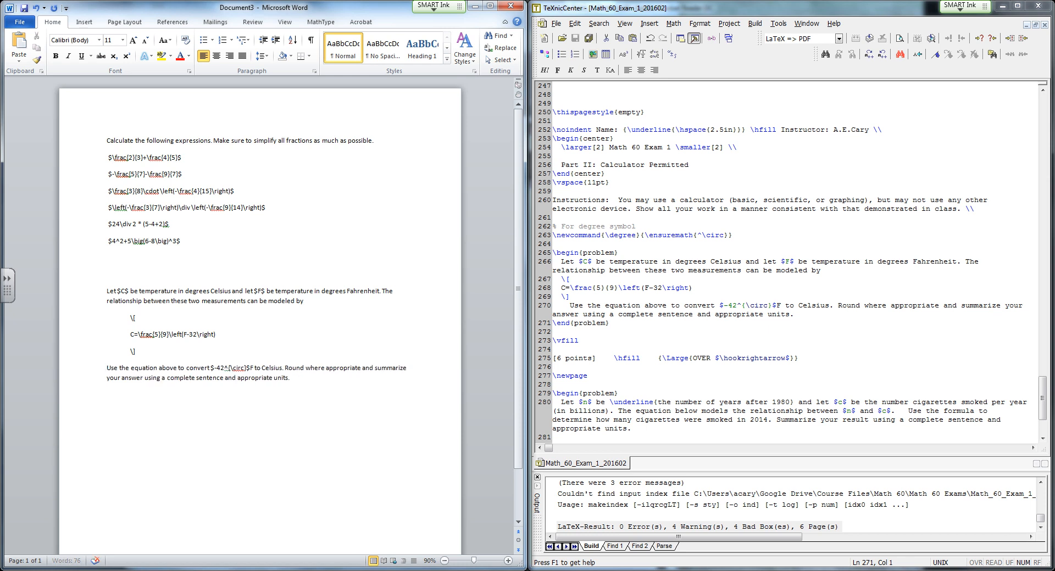
Convert all LaTeX code in the whole document into MathType equations.
{"action": "left_click", "coordinate": [107, 257]}
{"action": "left_click", "coordinate": [321, 22]}
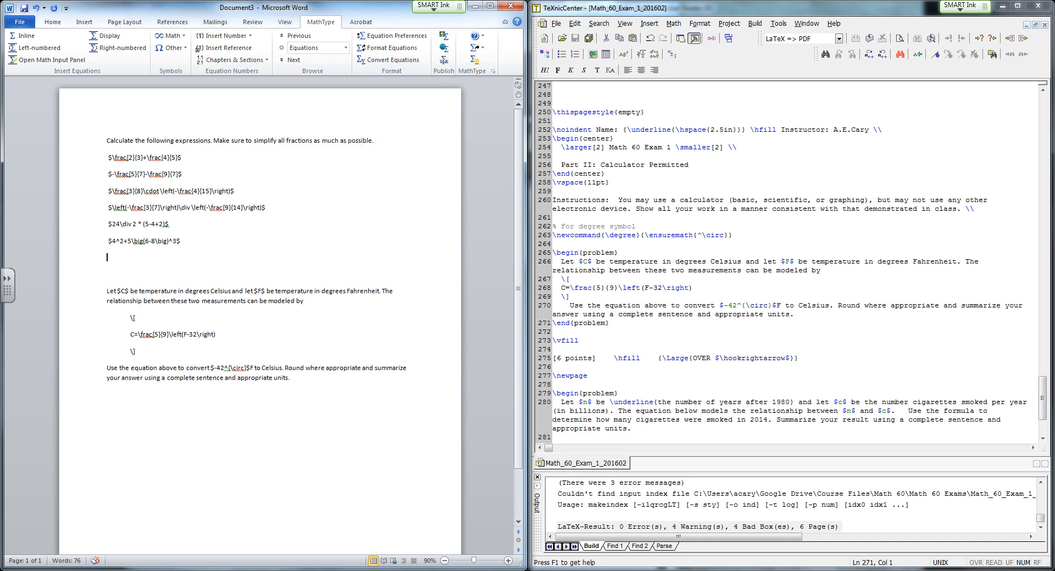
{"action": "key", "text": "ctrl+a"}
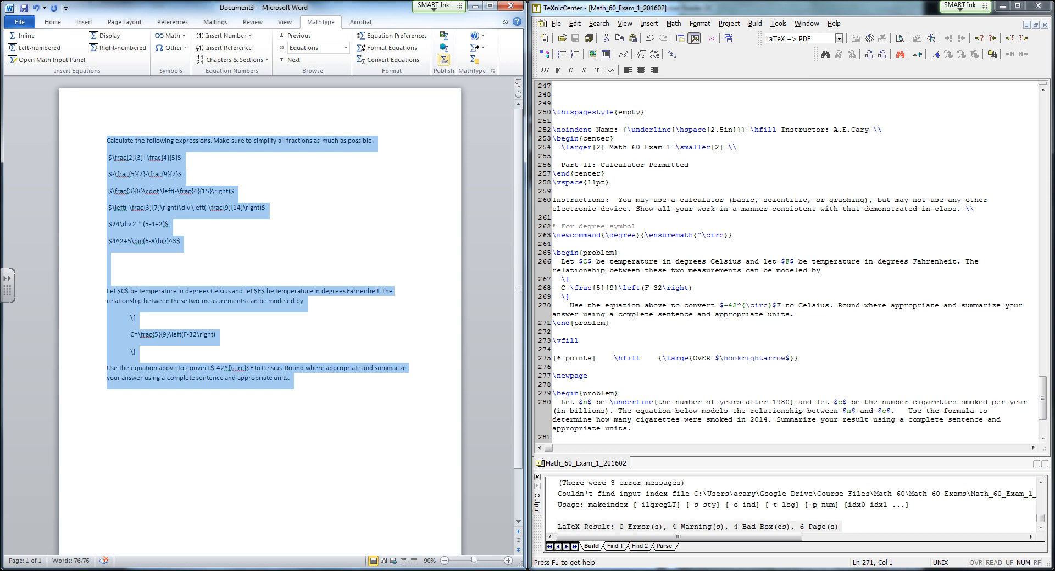
{"action": "left_click", "coordinate": [444, 59]}
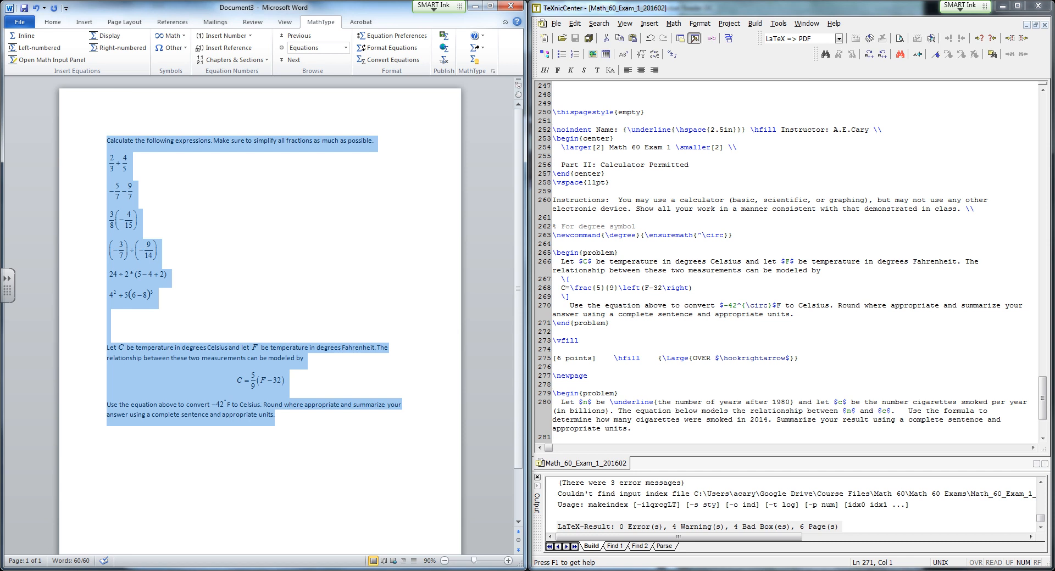
Number the six expressions under the instruction sentence as a list in the a), b), c) format.
{"action": "left_click", "coordinate": [155, 295]}
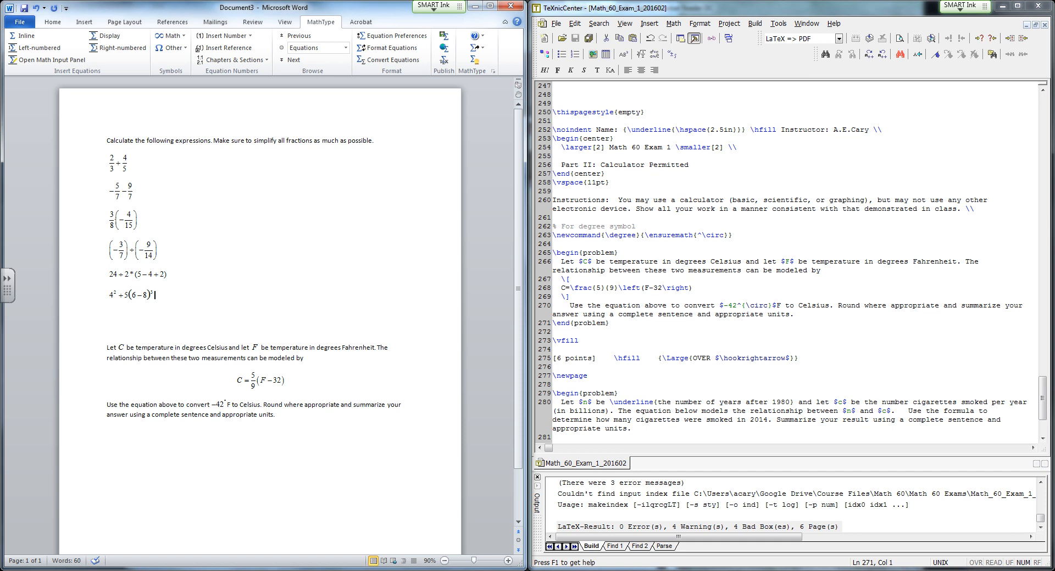
{"action": "left_click_drag", "start_coordinate": [94, 164], "coordinate": [93, 297]}
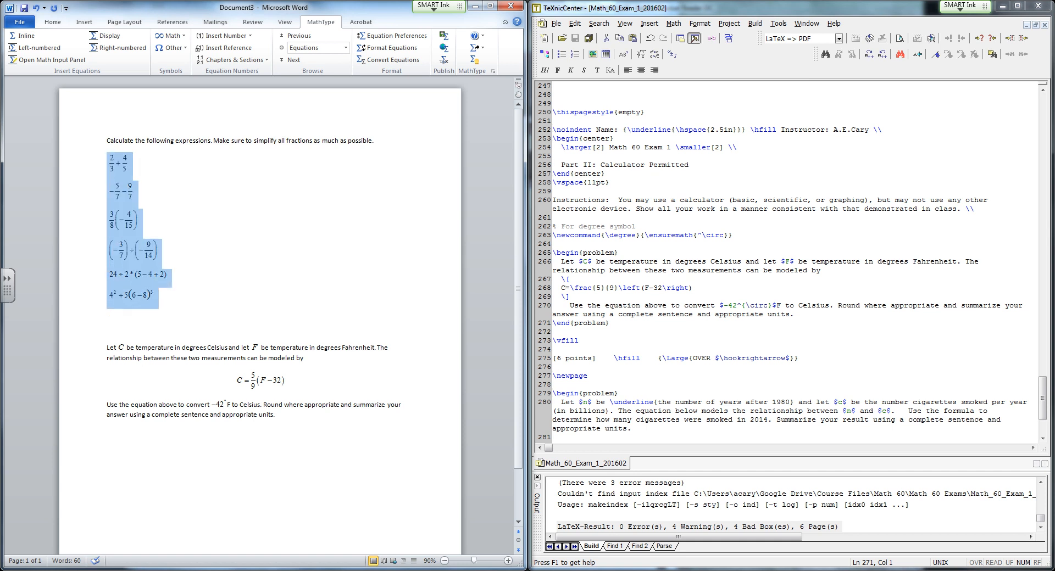
{"action": "left_click", "coordinate": [53, 22]}
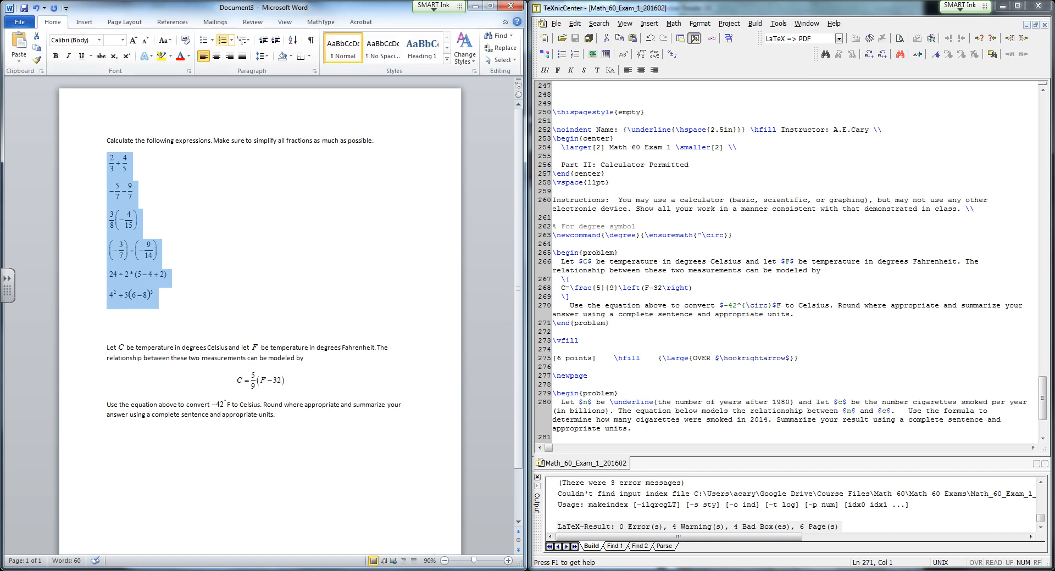
{"action": "left_click", "coordinate": [231, 40]}
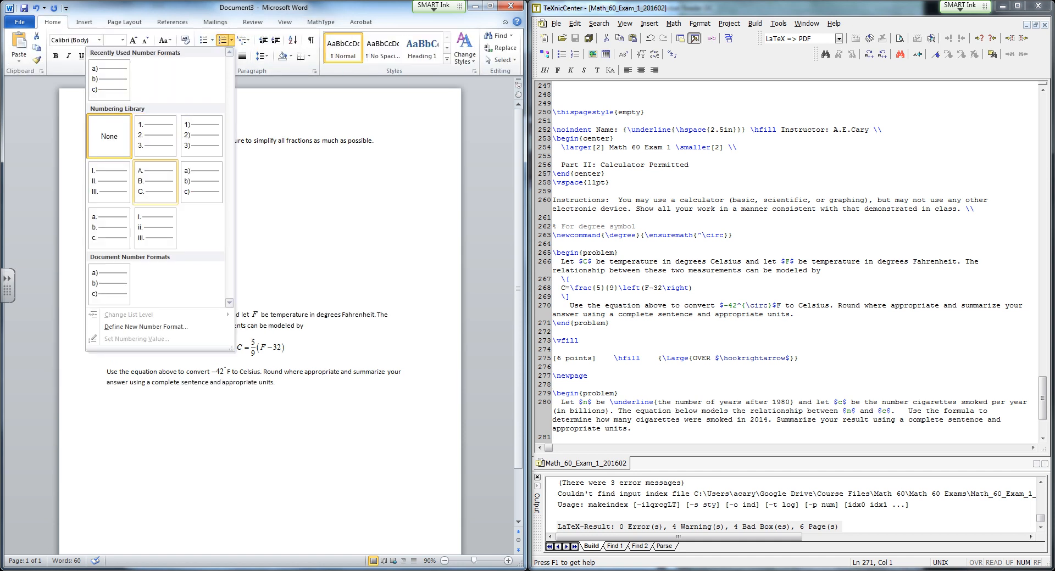
{"action": "left_click", "coordinate": [201, 182]}
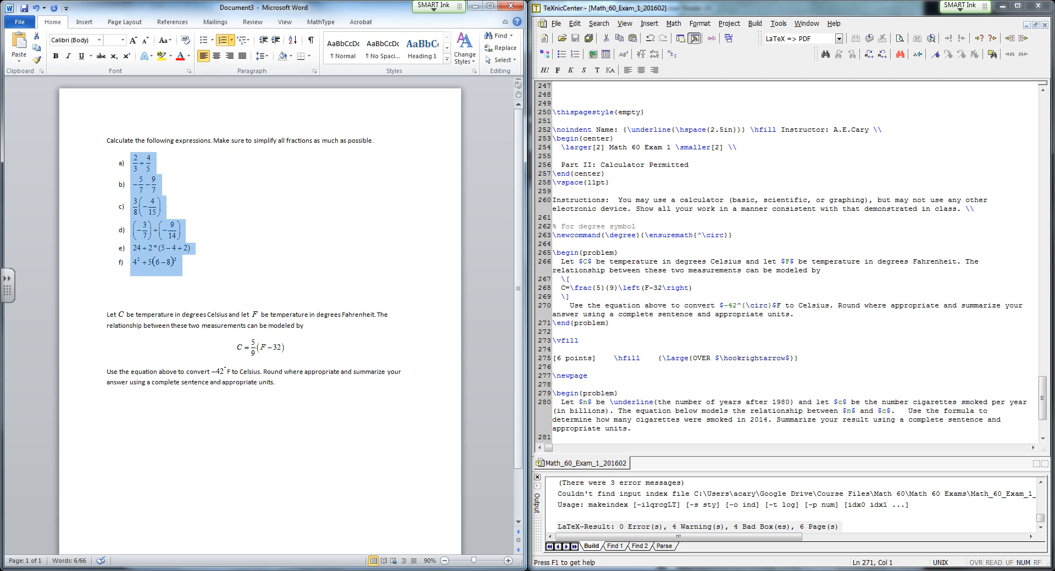
Toggle the six lettered expressions from MathType equations back to LaTeX code.
{"action": "left_click", "coordinate": [321, 22]}
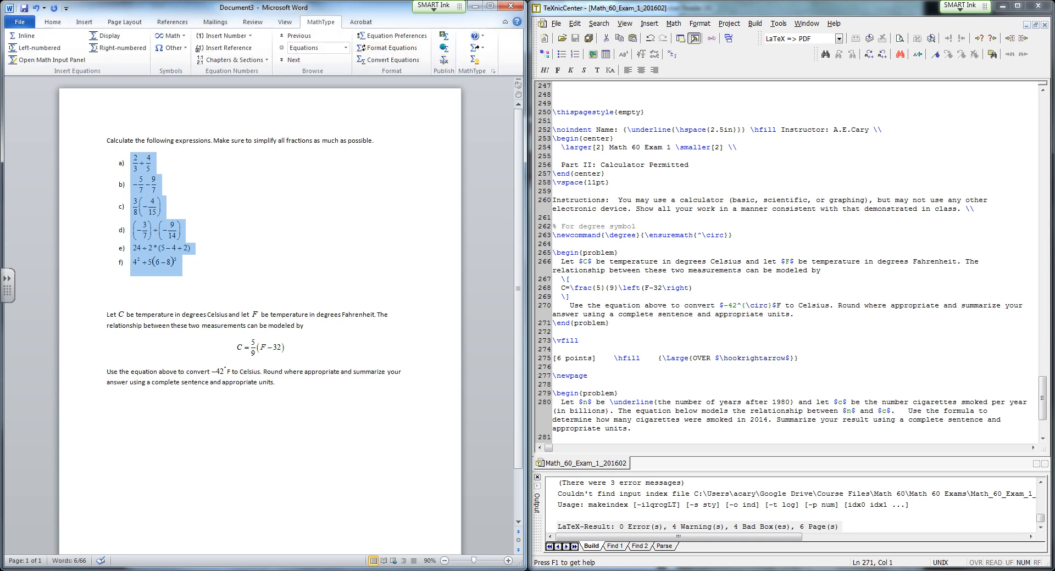
{"action": "left_click", "coordinate": [444, 60]}
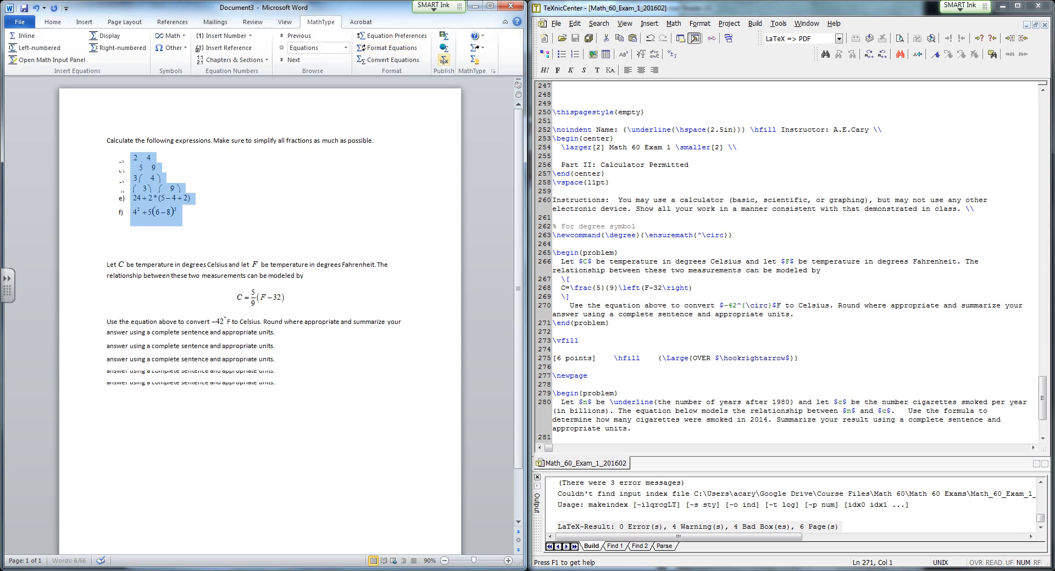
{"action": "left_click", "coordinate": [444, 60]}
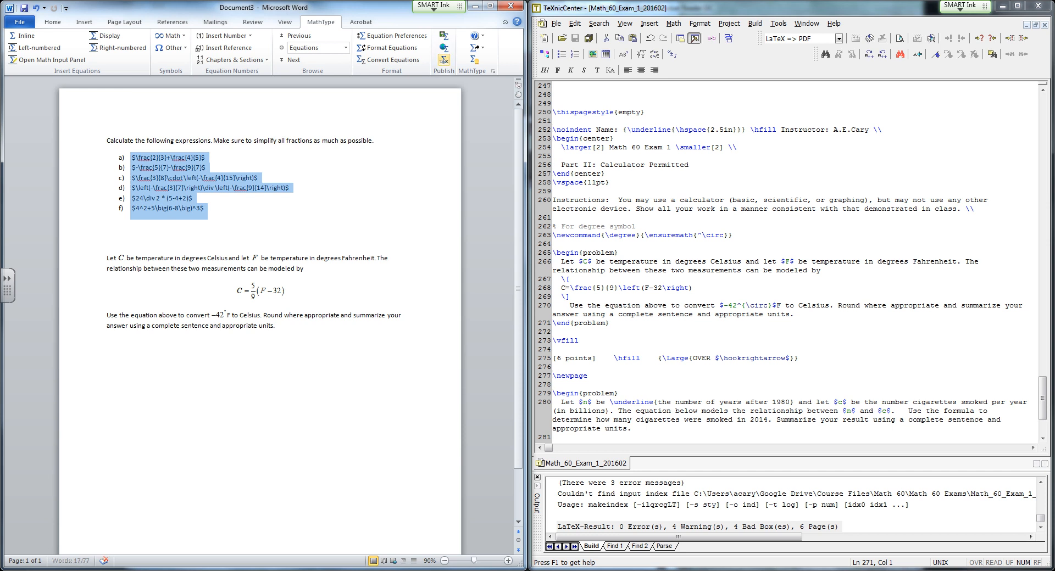